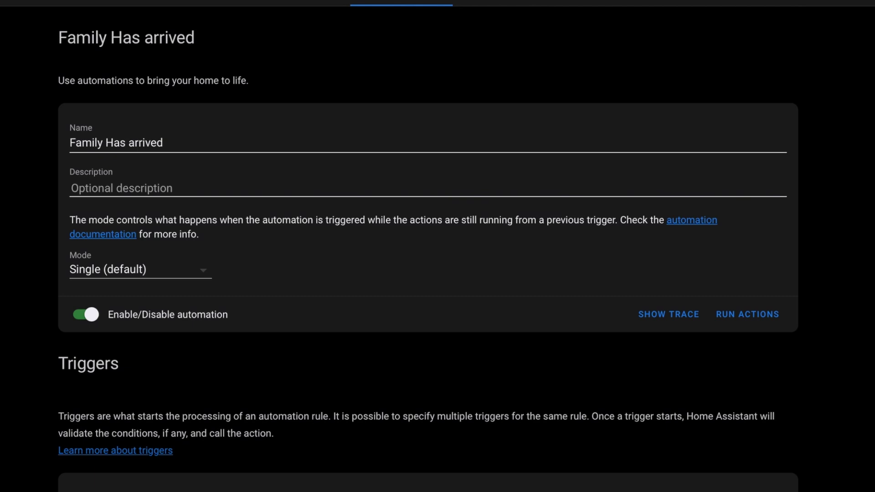
pyautogui.scroll(-10, 428, 250)
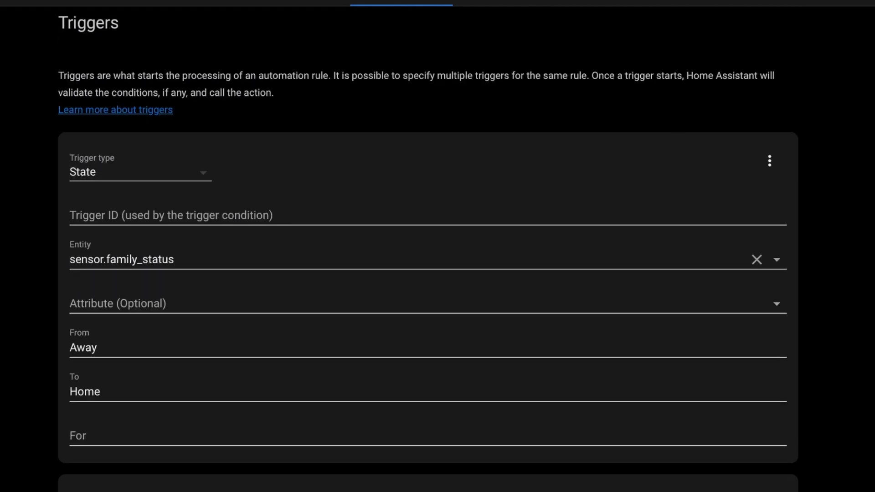
pyautogui.scroll(-6, 428, 255)
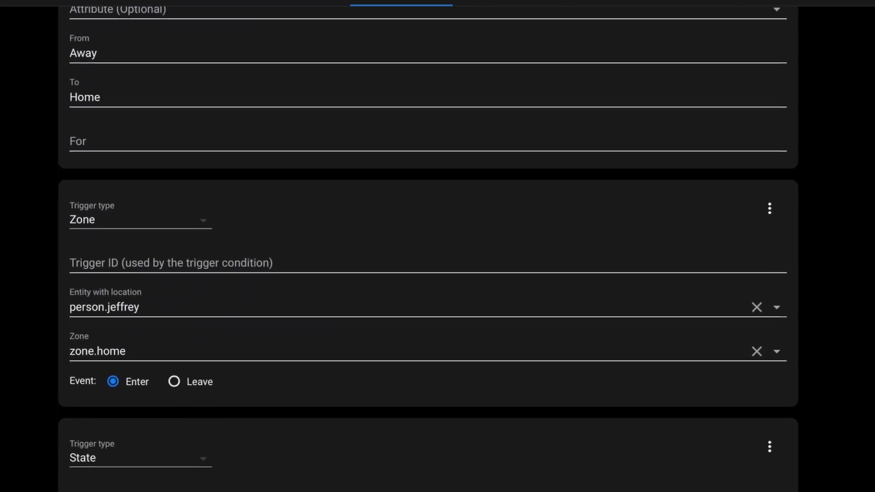
pyautogui.scroll(-2, 428, 255)
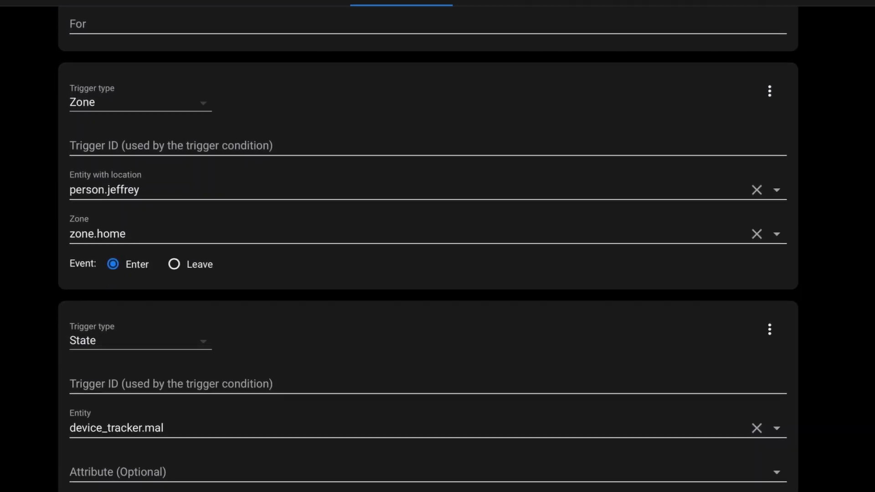
pyautogui.scroll(-1, 427, 255)
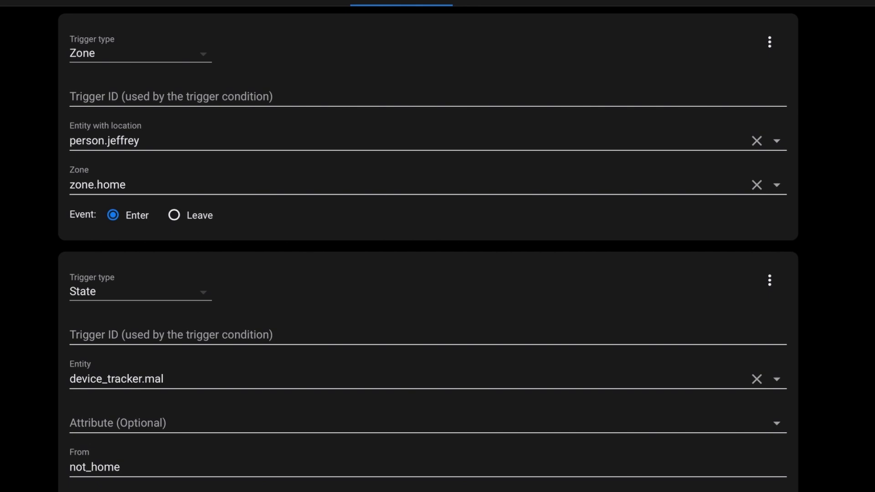
pyautogui.scroll(-12, 428, 255)
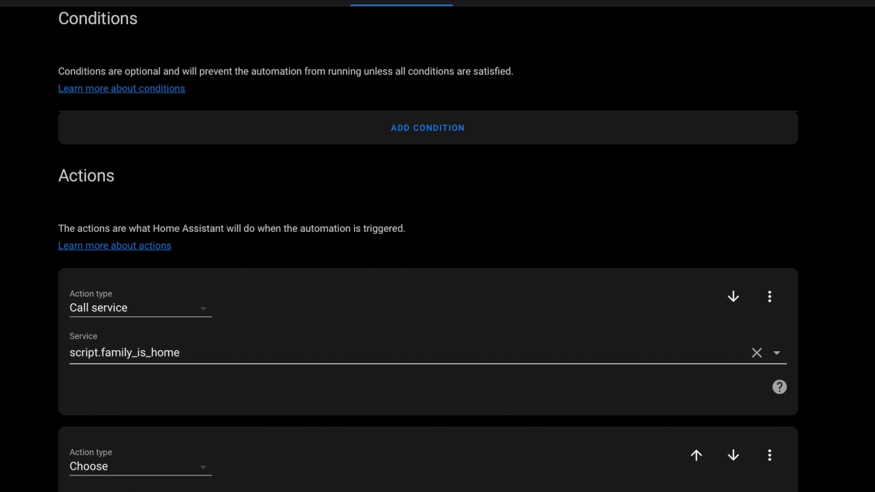
pyautogui.scroll(-6, 427, 255)
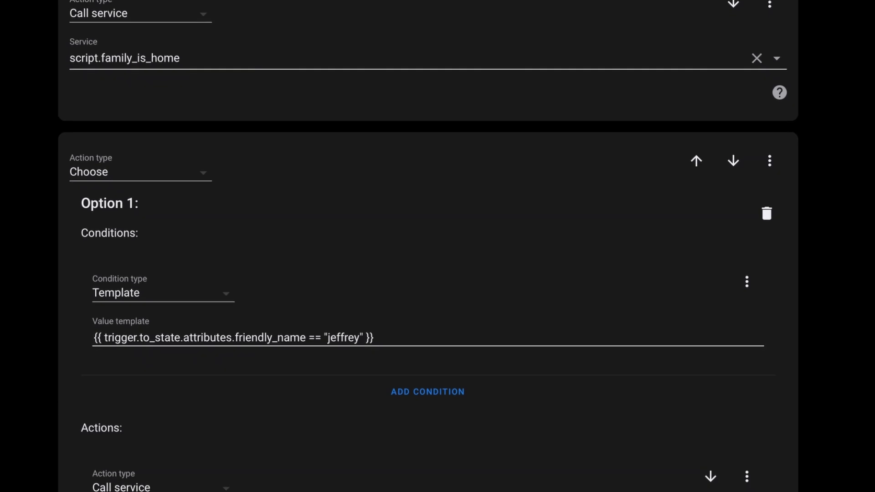
pyautogui.scroll(-1, 427, 255)
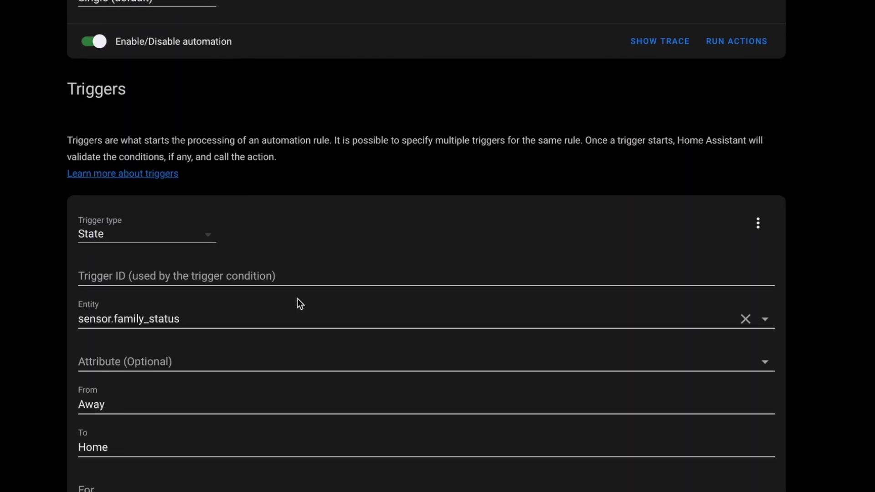
# Give the family status trigger the ID 'family' and the zone arrival trigger an ID named after its person.
pyautogui.scroll(-3, 299, 302)
pyautogui.click(337, 203)
pyautogui.write('family')
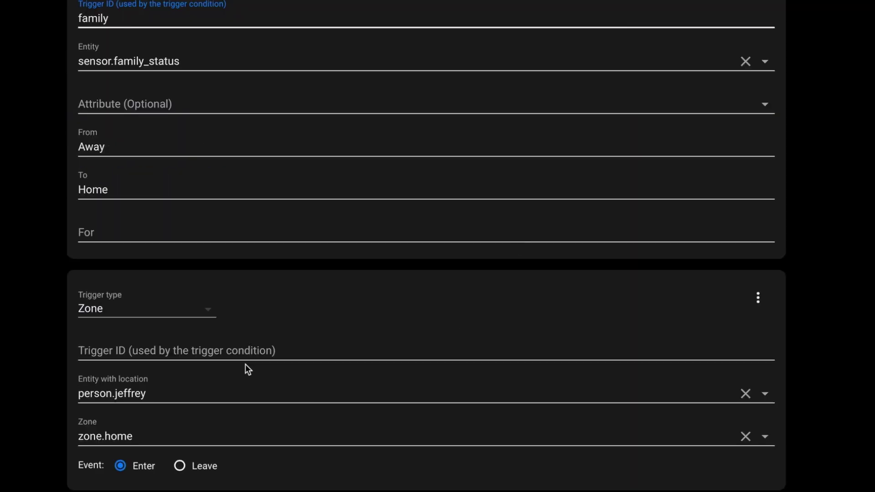
pyautogui.click(246, 356)
pyautogui.write('jeffrey')
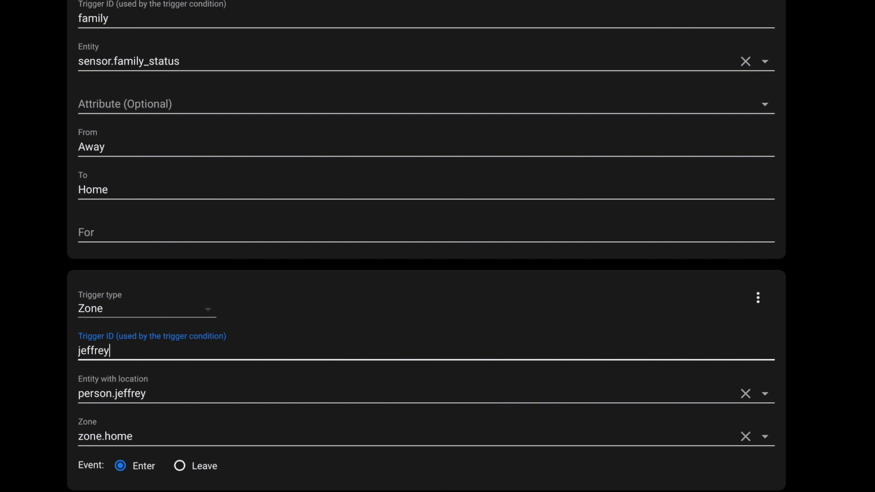
# Give the next device tracker trigger the ID 'mail' and the last person's trigger an ID naming that person.
pyautogui.scroll(-3, 227, 410)
pyautogui.click(201, 459)
pyautogui.write('mail')
pyautogui.press('BackSpace')
pyautogui.press('BackSpace')
pyautogui.write('l')
pyautogui.scroll(-3, 298, 429)
pyautogui.click(425, 435)
pyautogui.write('kat')
# Change Option 1's condition to a Trigger condition matching the zone arrival trigger's ID.
pyautogui.scroll(-2, 436, 442)
pyautogui.scroll(-10, 436, 443)
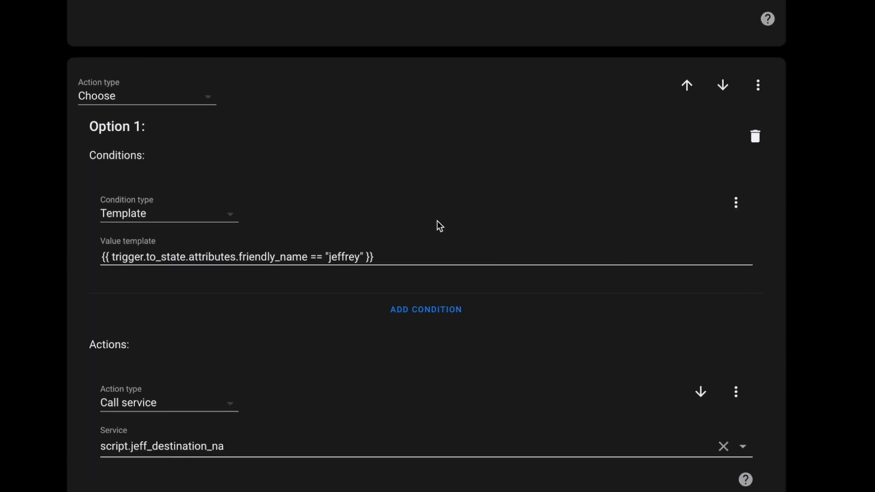
pyautogui.click(227, 216)
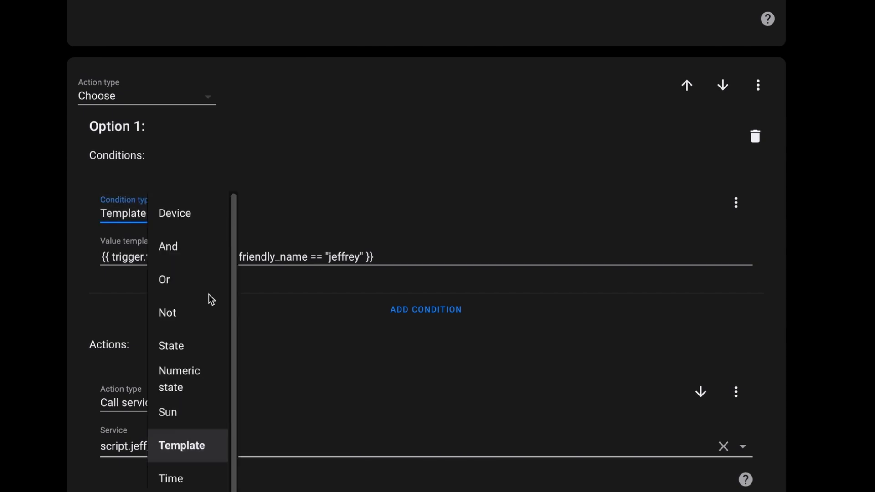
pyautogui.scroll(-1, 210, 337)
pyautogui.click(182, 487)
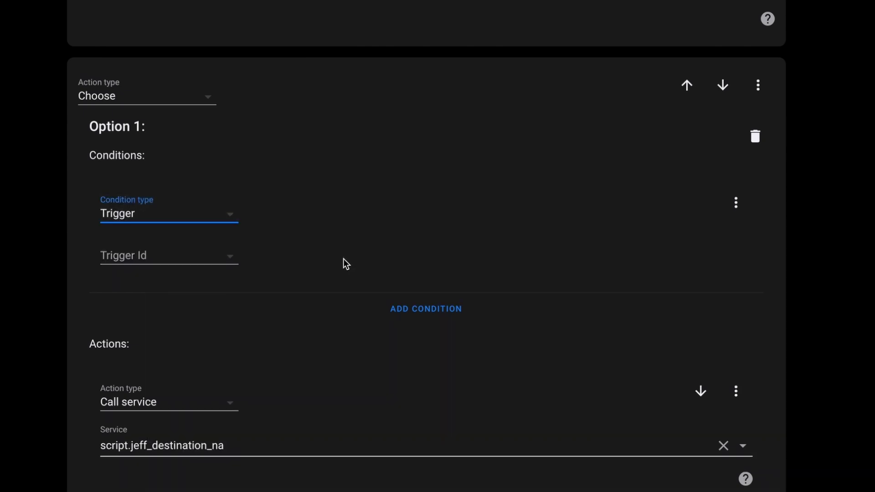
pyautogui.click(193, 255)
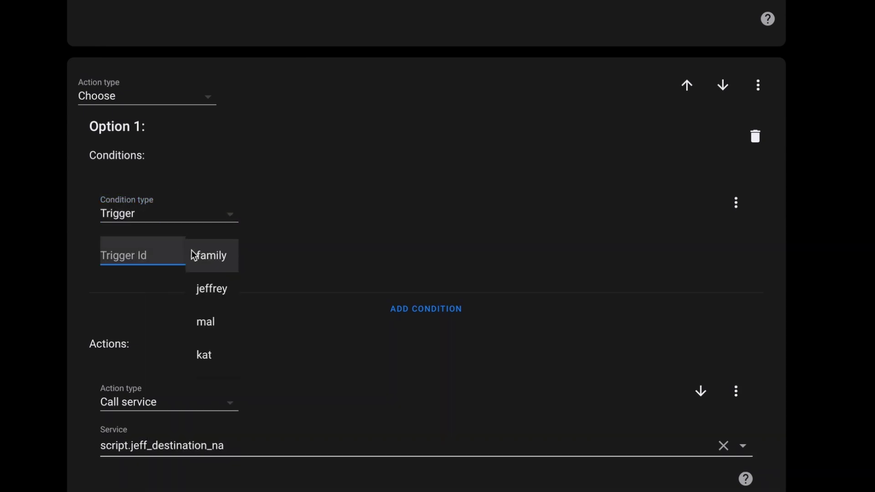
pyautogui.click(227, 289)
pyautogui.scroll(-2, 565, 218)
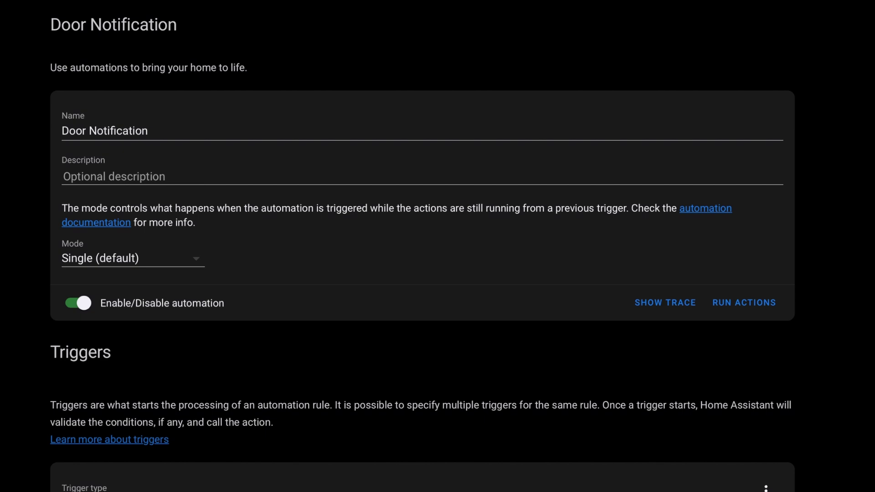
# Set the front door trigger's From state to off.
pyautogui.scroll(-7, 422, 246)
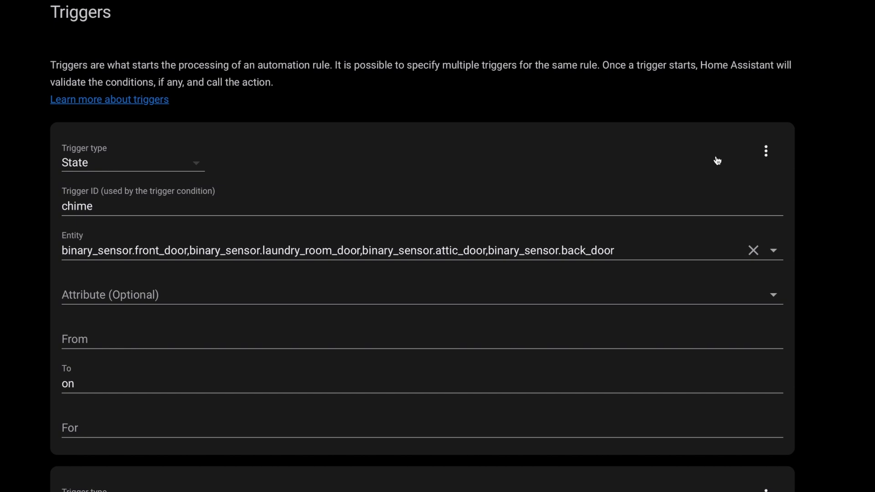
pyautogui.click(106, 335)
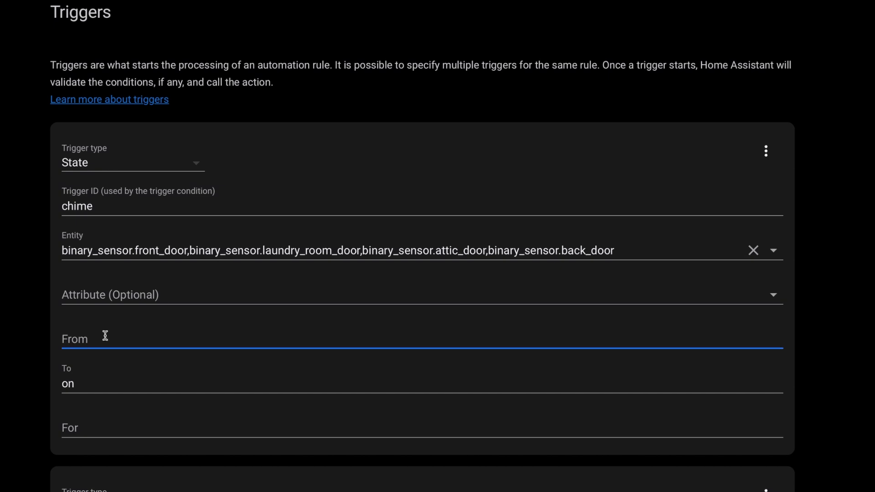
pyautogui.write('off')
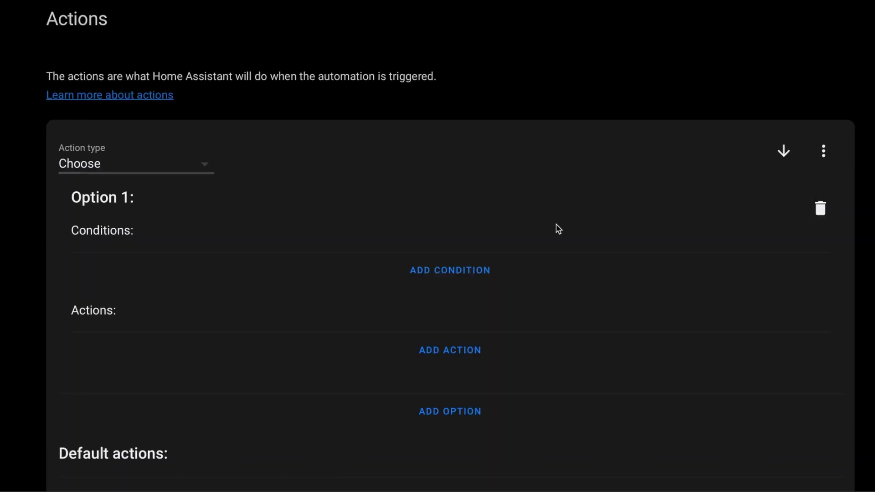
# Add a Trigger condition to Option 1 that responds to trigger ID front_door.
pyautogui.scroll(-1, 501, 237)
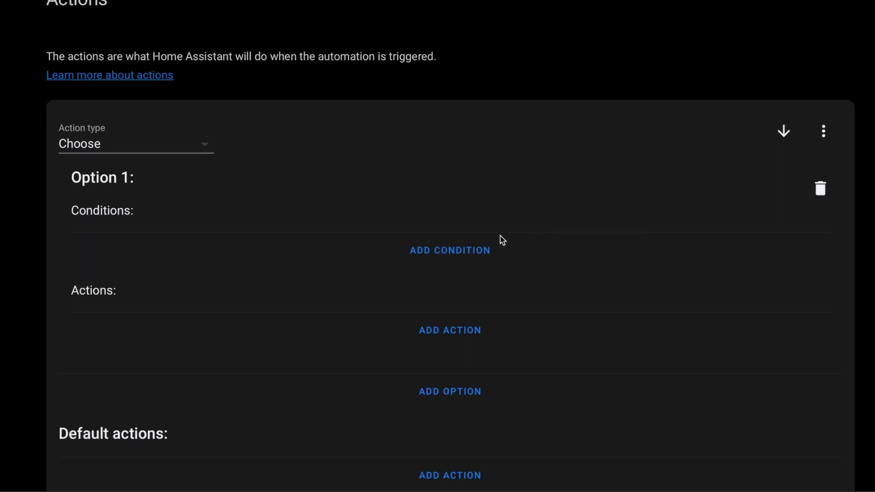
pyautogui.click(448, 249)
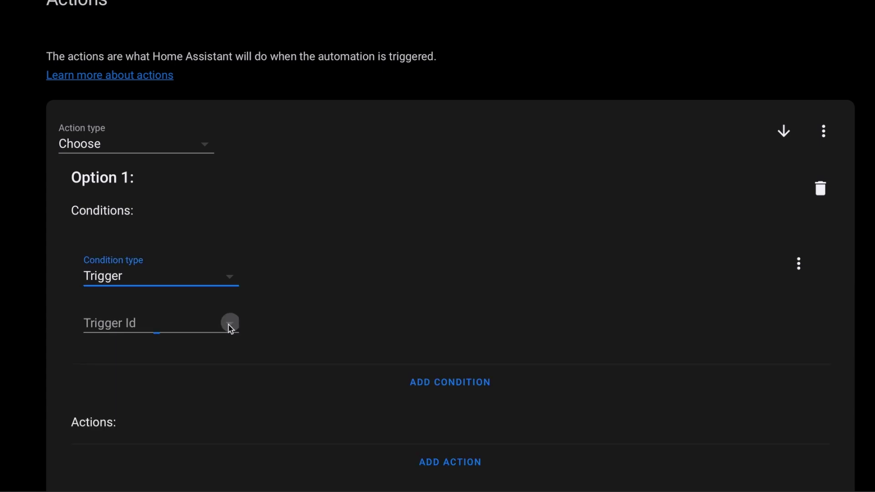
pyautogui.click(229, 324)
pyautogui.click(194, 398)
# Add a TTS service-call action speaking 'Front Door has been standing opening for more than a minute'.
pyautogui.scroll(-4, 408, 293)
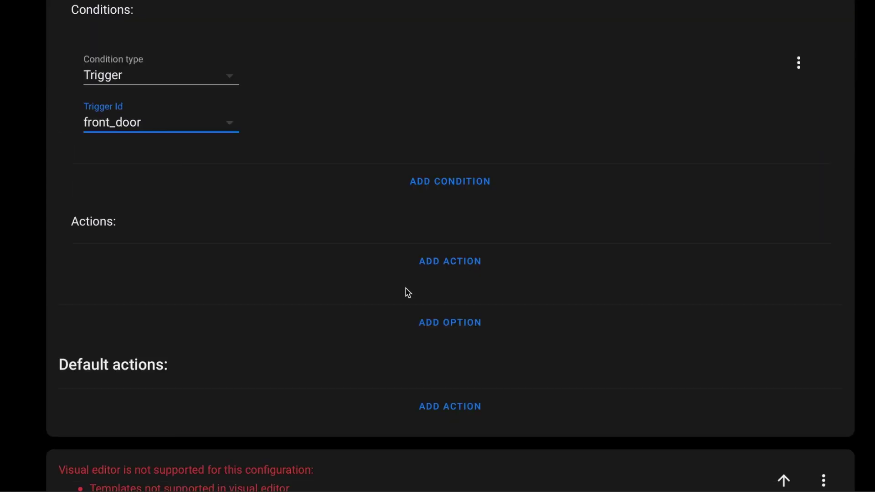
pyautogui.click(449, 266)
pyautogui.scroll(-2, 273, 273)
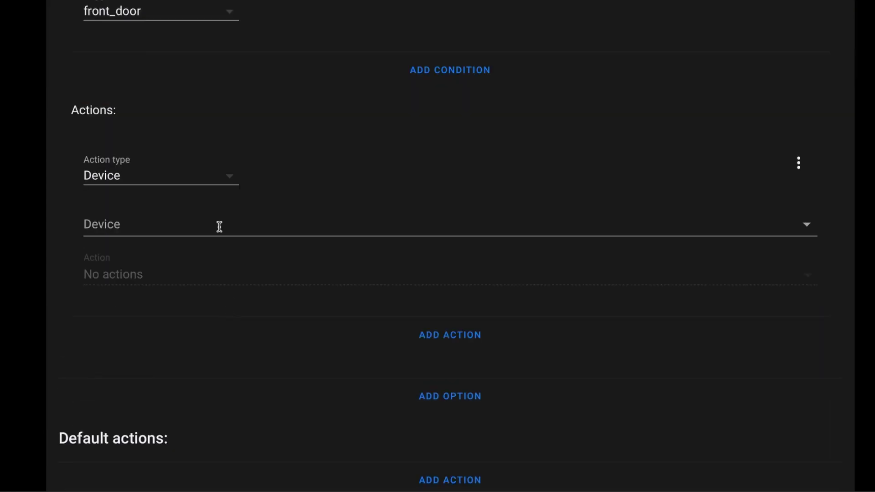
pyautogui.click(229, 181)
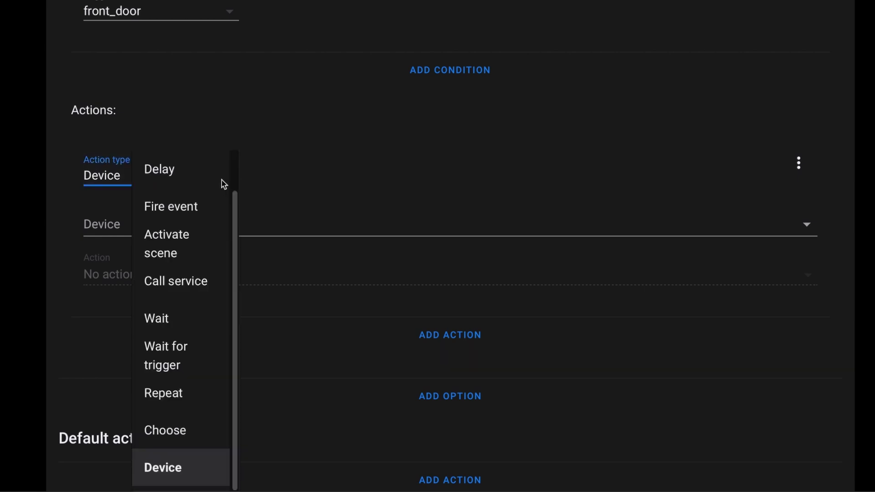
pyautogui.click(190, 279)
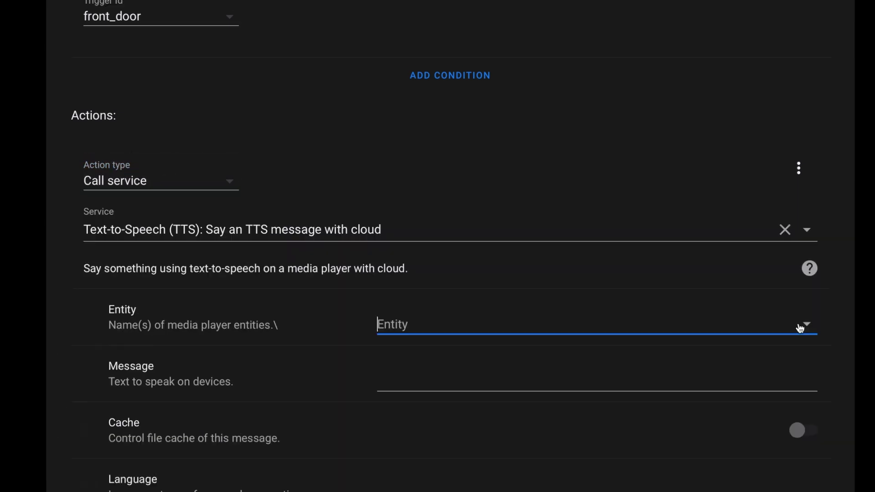
pyautogui.write('ha')
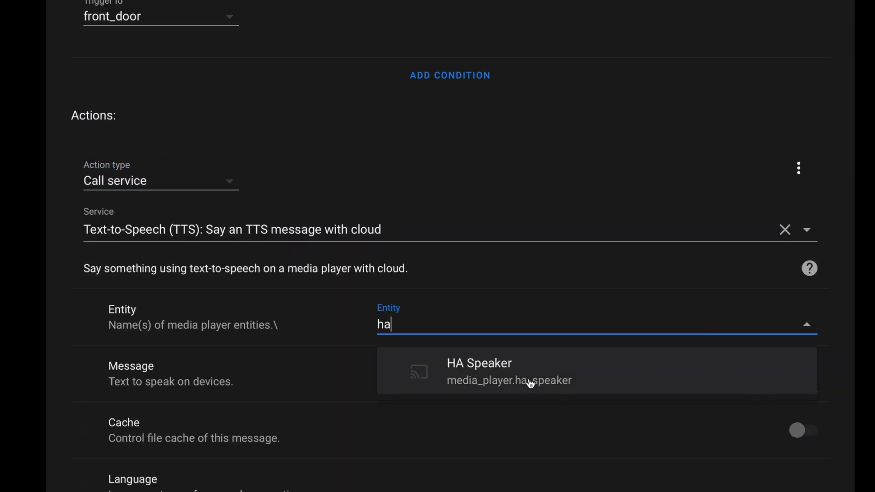
pyautogui.click(390, 376)
pyautogui.write('Front Door has been standing opening for more than a minute')
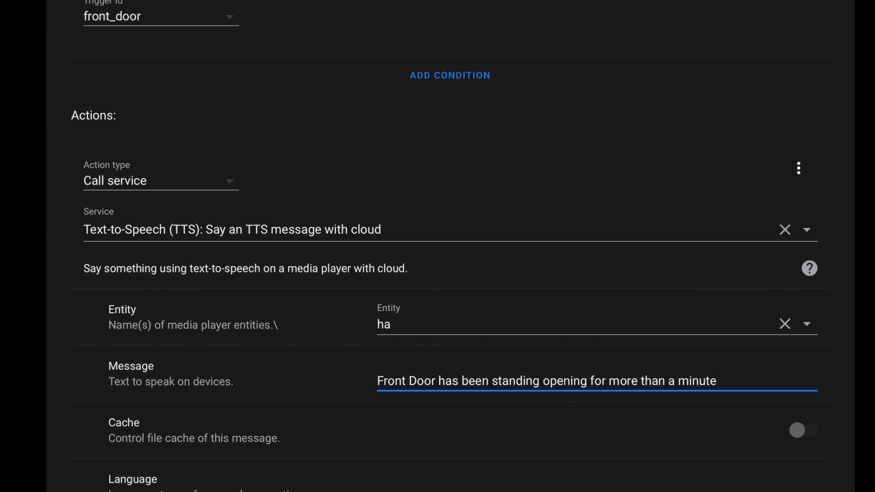
pyautogui.press('Tab')
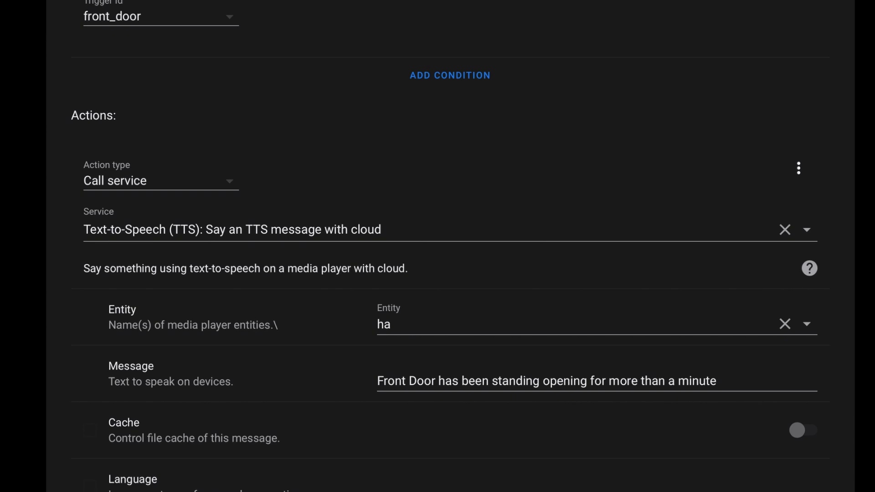